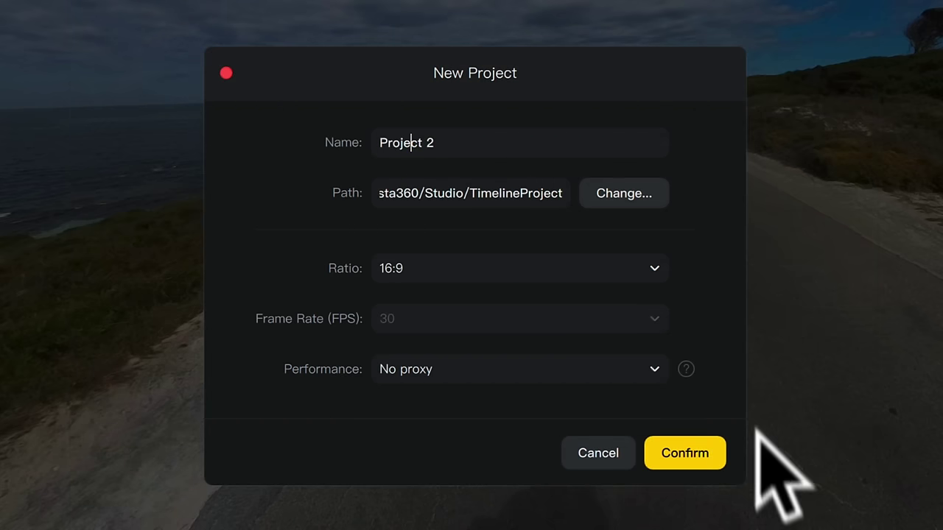
Confirm Project 2, then add VID_423 and VID_428 back-to-back on the timeline.
click(685, 453)
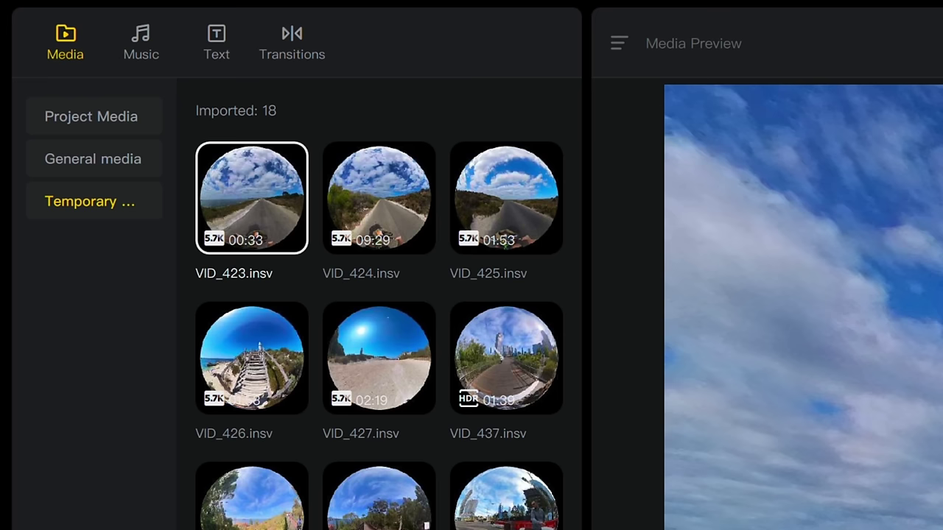
click(289, 236)
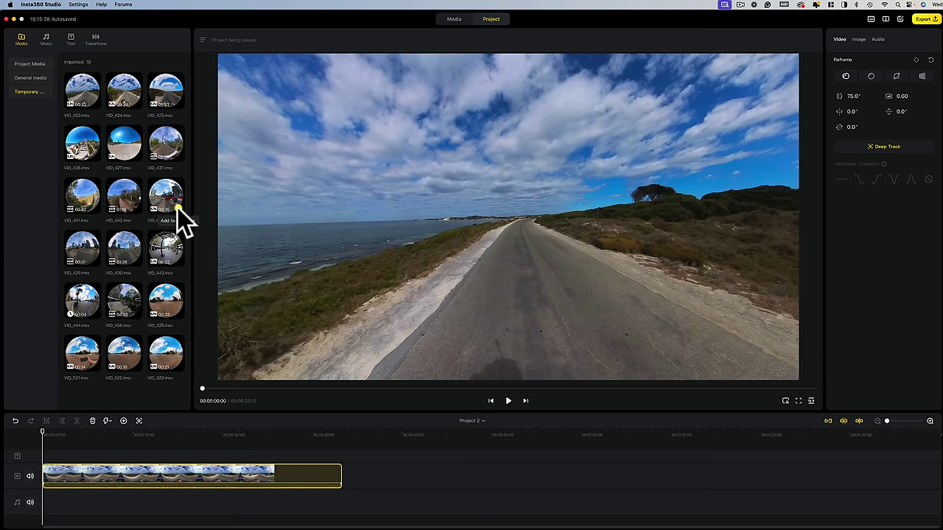
click(177, 208)
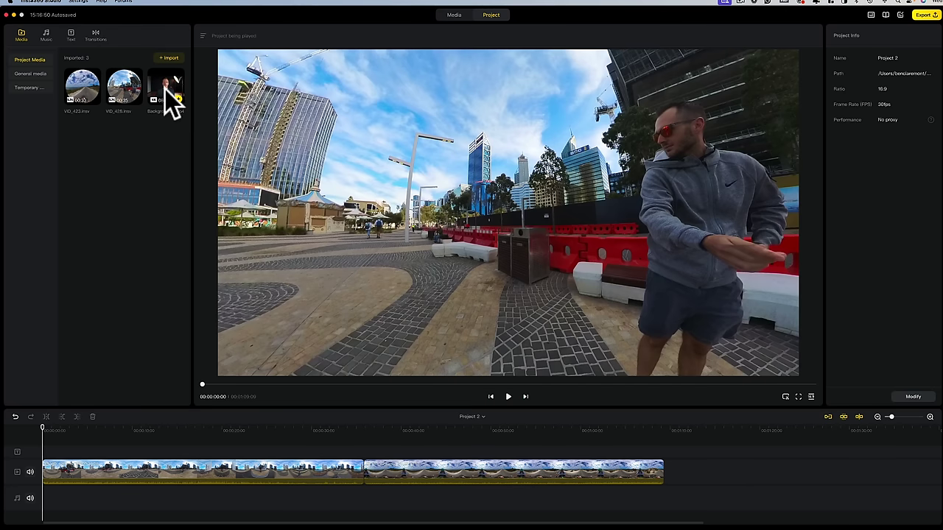
Add the background video from Project Media and scrub the playhead back near the clip's start.
click(177, 98)
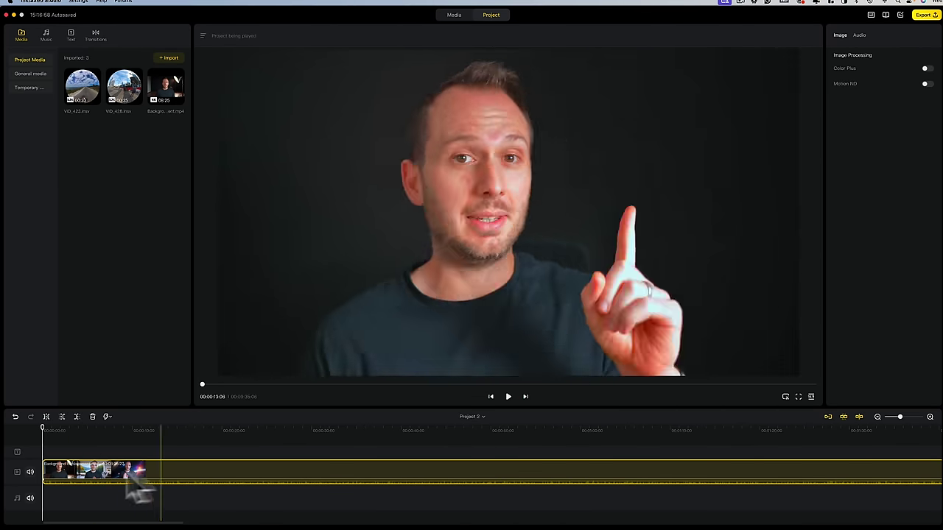
drag(69, 472, 125, 500)
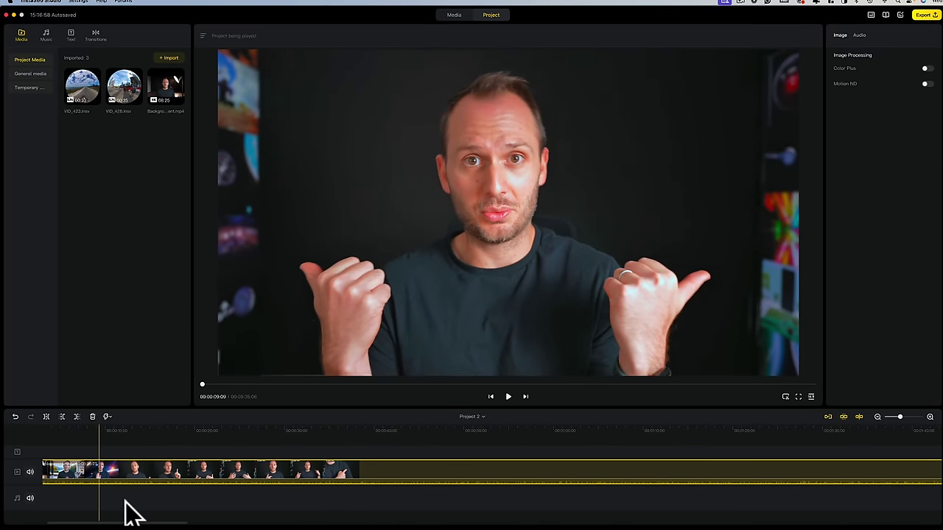
scroll(126, 514, right, 5)
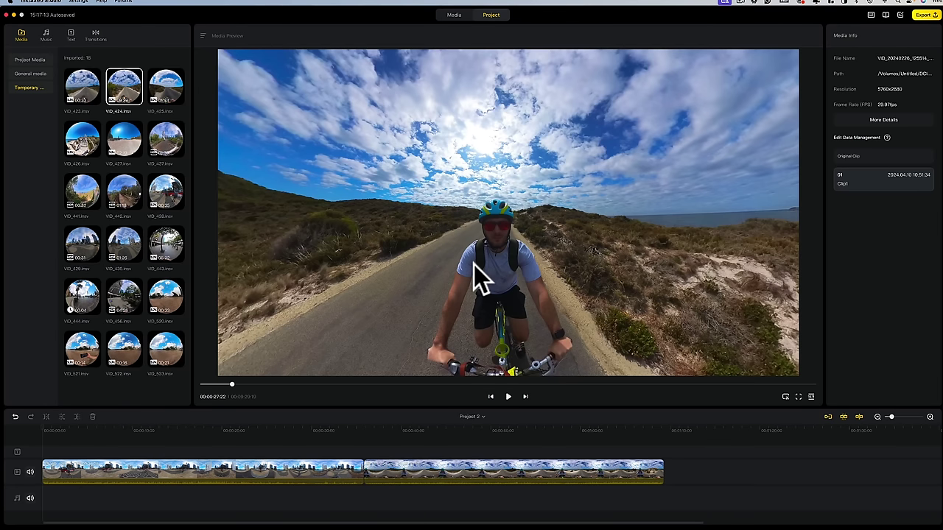
Play the footage and pan the 360 view left and right around the road ahead.
key(space)
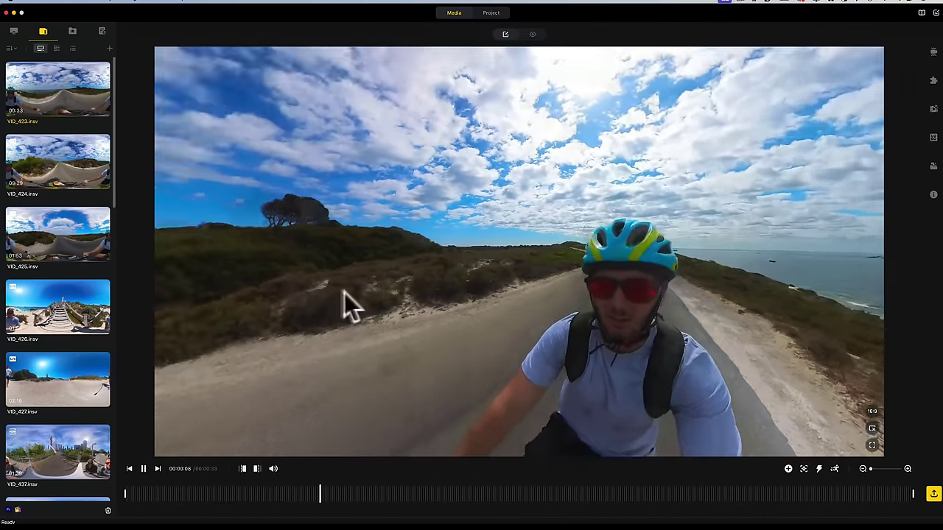
drag(344, 299, 238, 289)
drag(555, 278, 477, 278)
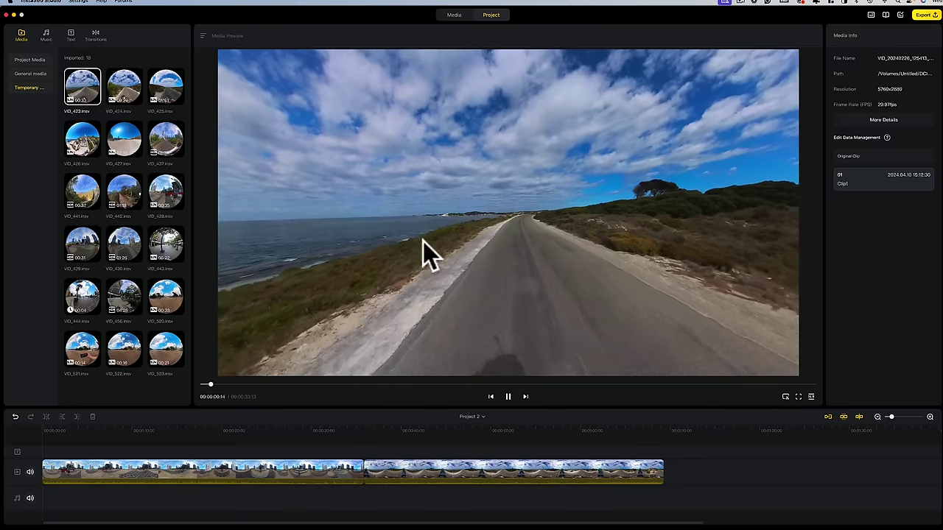
drag(421, 248, 489, 269)
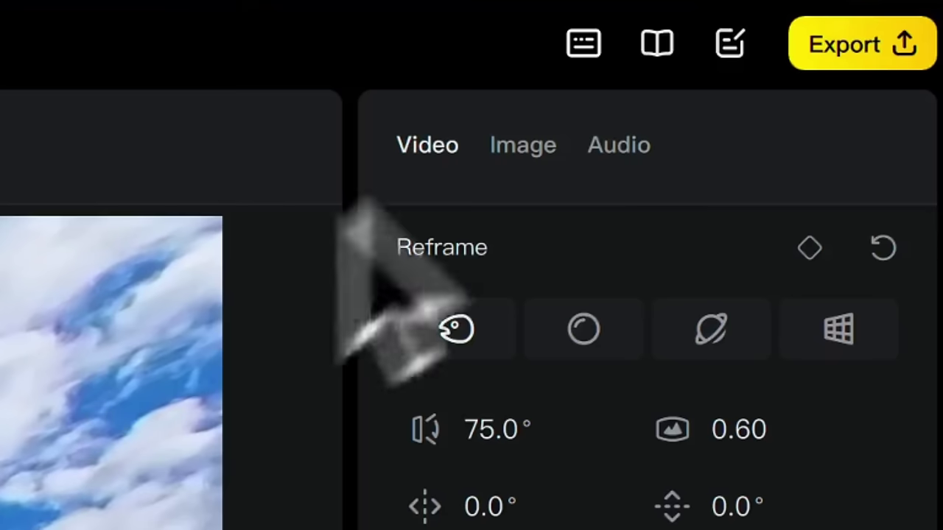
Check the shortcut list, then trim the last clip's end at the playhead with Q.
click(582, 41)
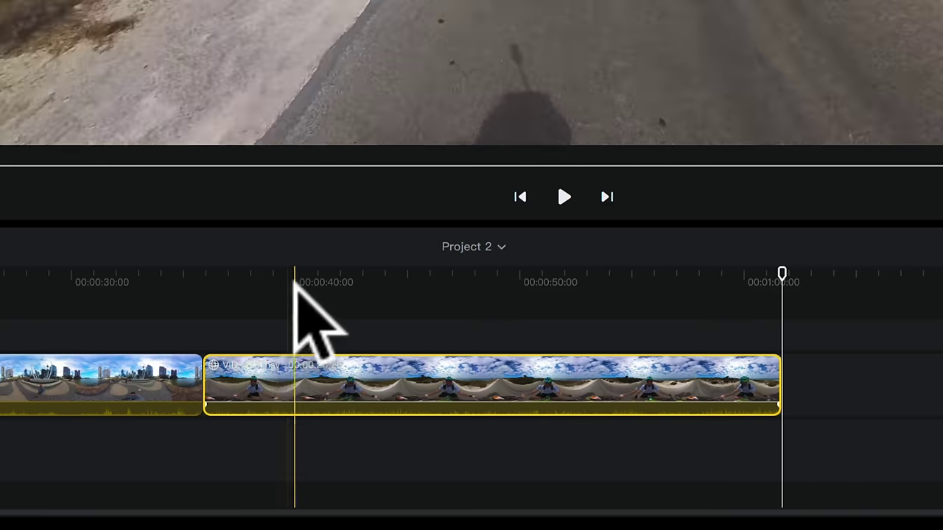
mouse_move(294, 280)
mouse_down()
mouse_move(286, 278)
mouse_move(294, 291)
mouse_up()
key(q)
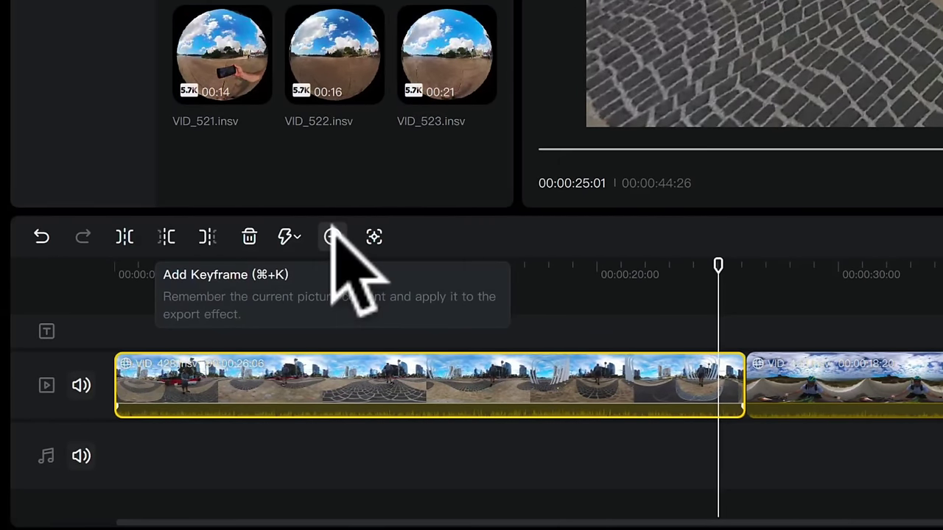
Add a keyframe on VID_428 at 25:01 and widen the 360 field of view.
click(334, 237)
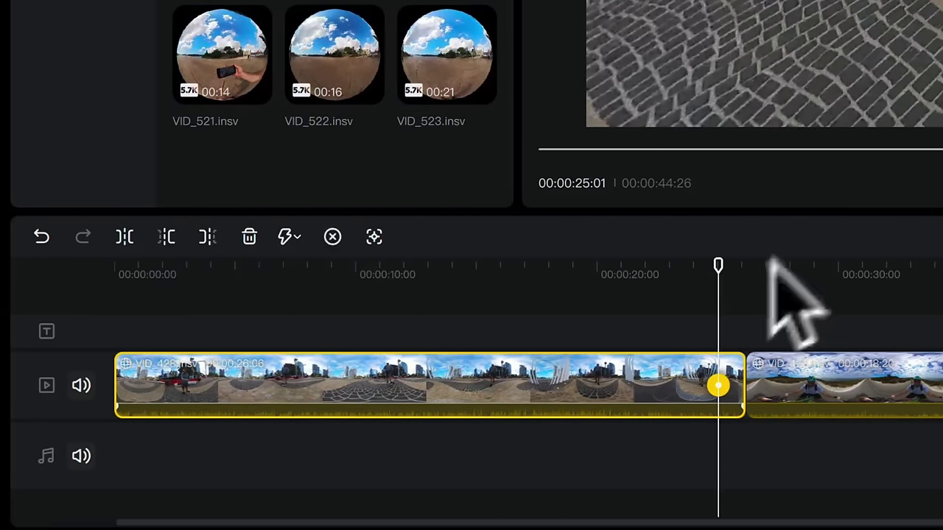
key(space)
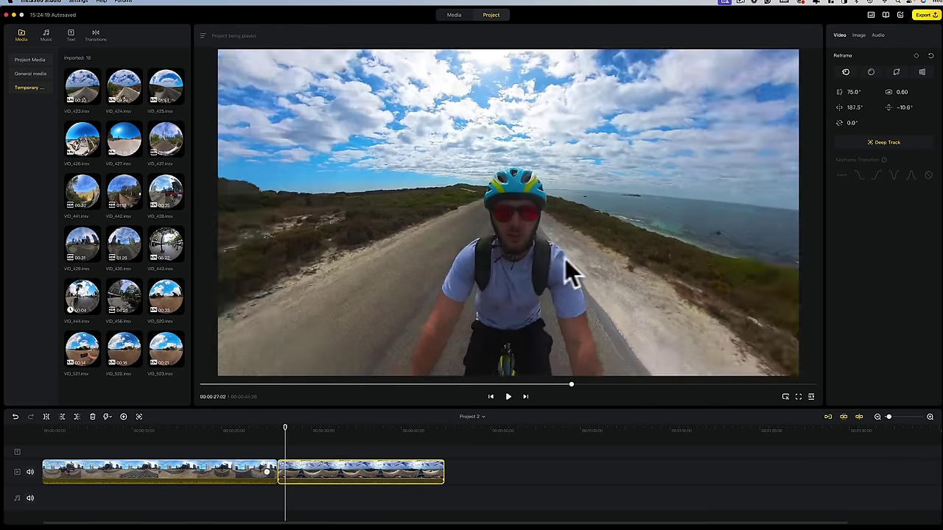
drag(566, 258, 541, 267)
scroll(540, 266, down, 5)
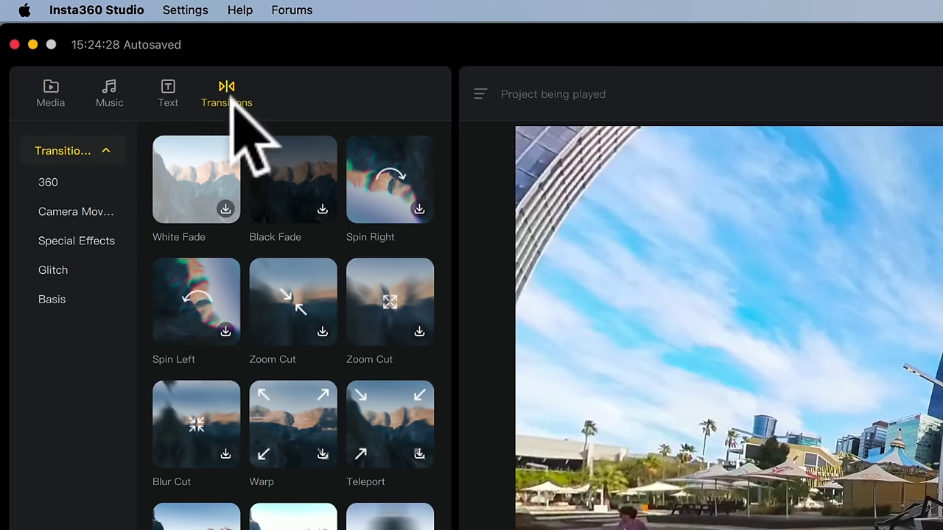
Place the Zoom transition from the 360 transition styles between the two clips.
click(58, 183)
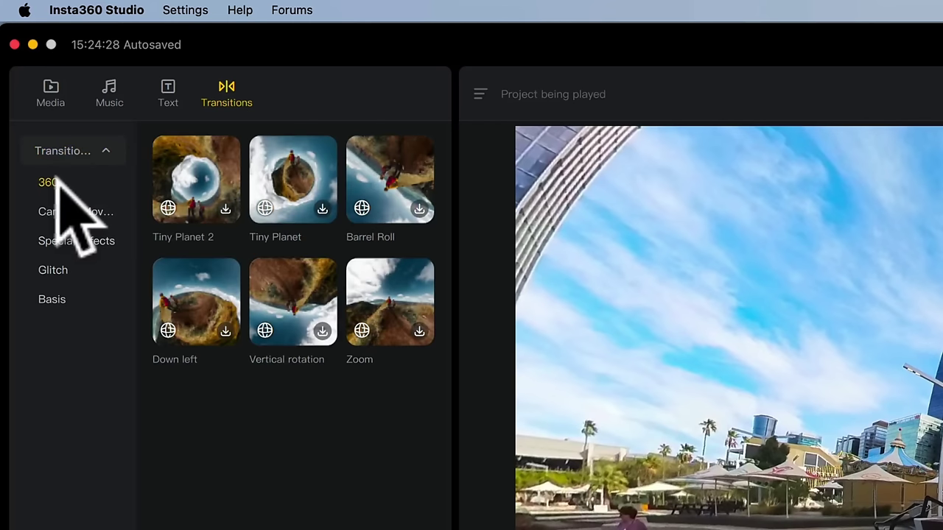
mouse_move(406, 337)
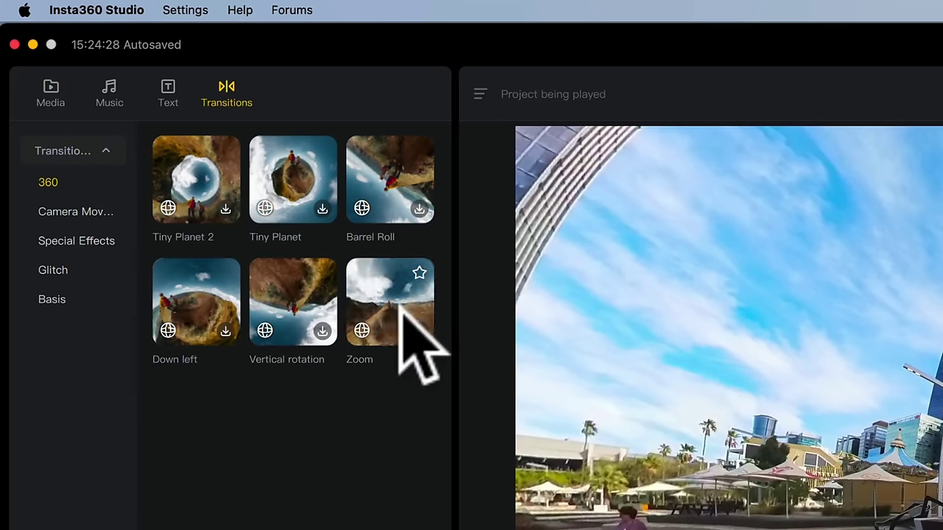
drag(402, 306, 406, 442)
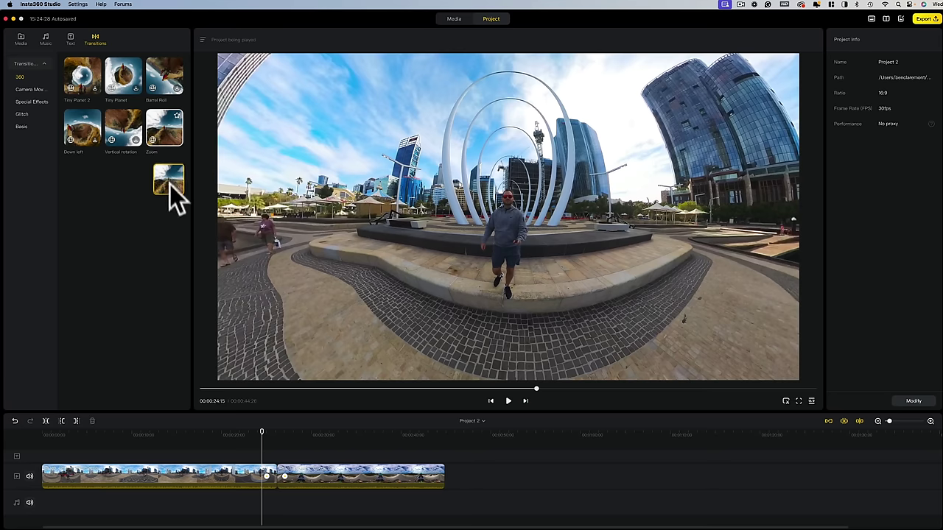
drag(279, 479, 278, 479)
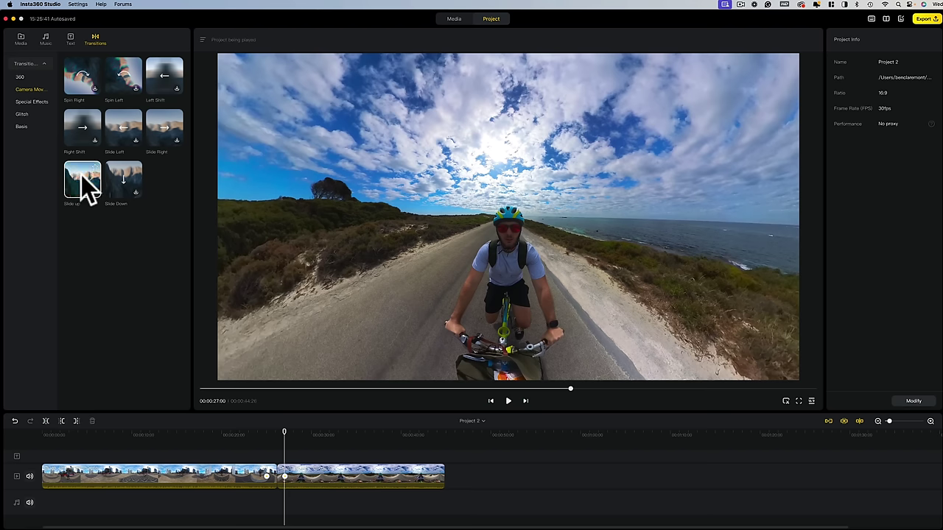
Replace it with Slide up and lengthen the transition to 1.1 seconds.
drag(81, 175, 243, 369)
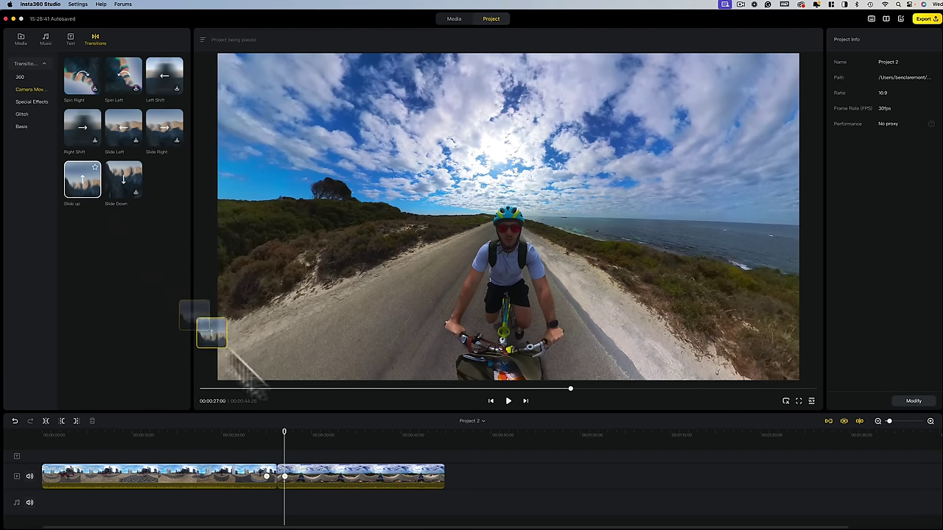
drag(275, 479, 275, 479)
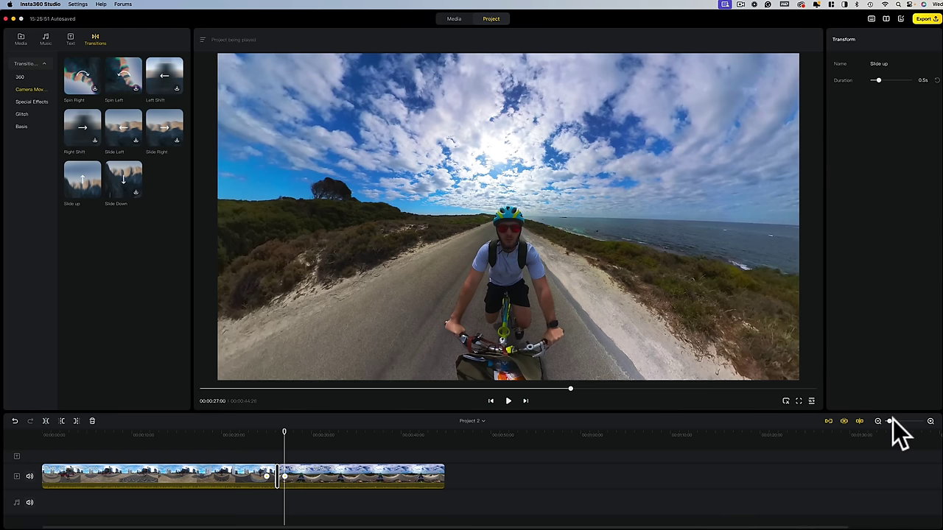
drag(892, 421, 912, 421)
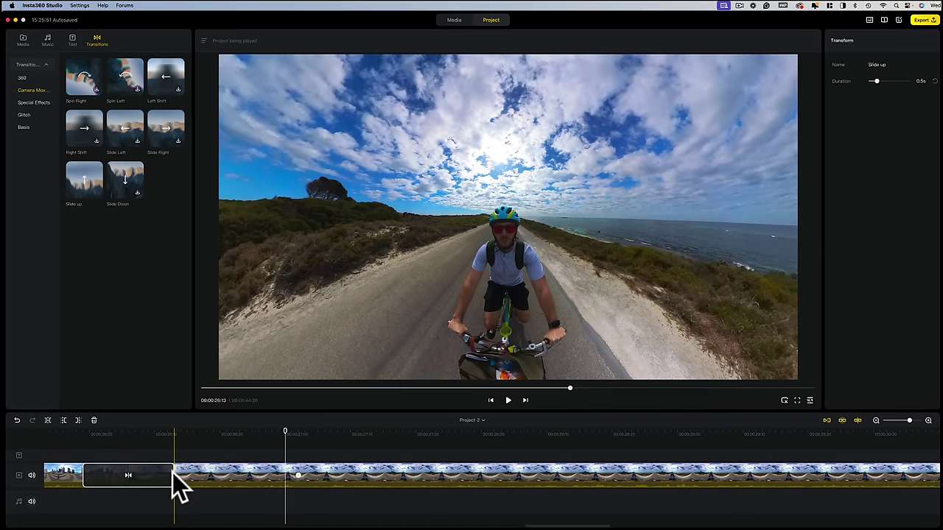
drag(176, 472, 237, 473)
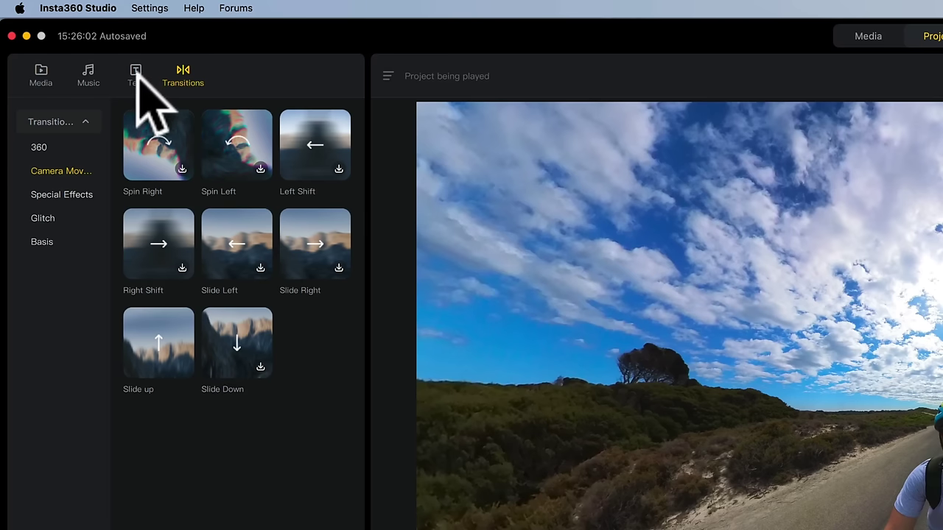
Add the EXTENDED PLAY title, stretch it longer, and replace its text with MR. BEN / IS THE BEST!!!
click(137, 74)
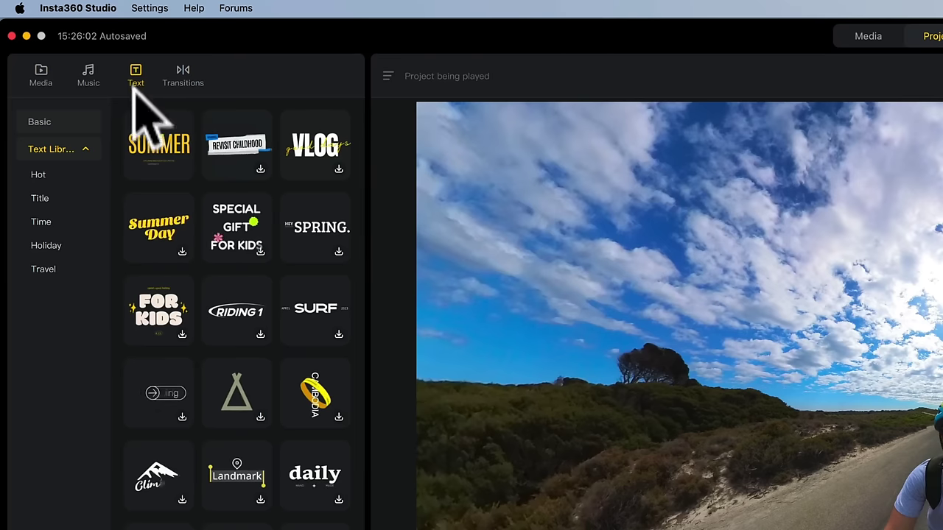
scroll(269, 355, down, 10)
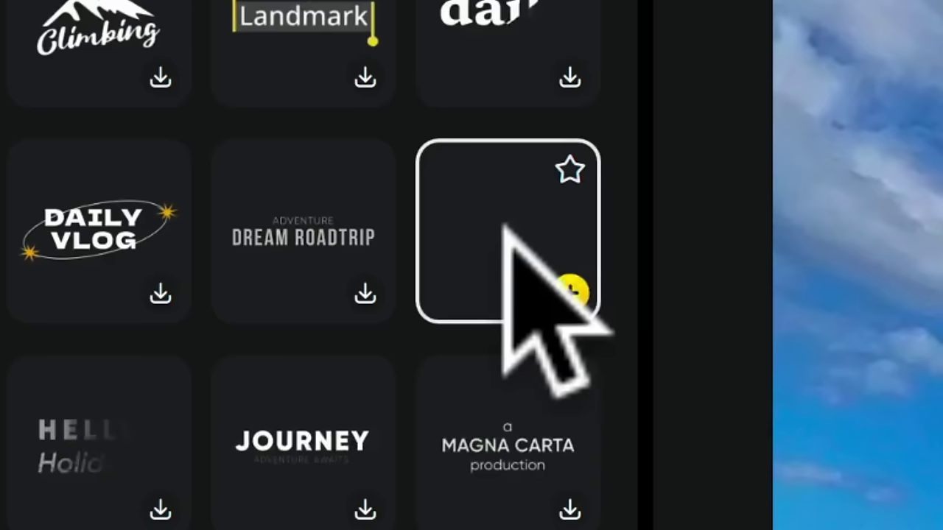
click(569, 293)
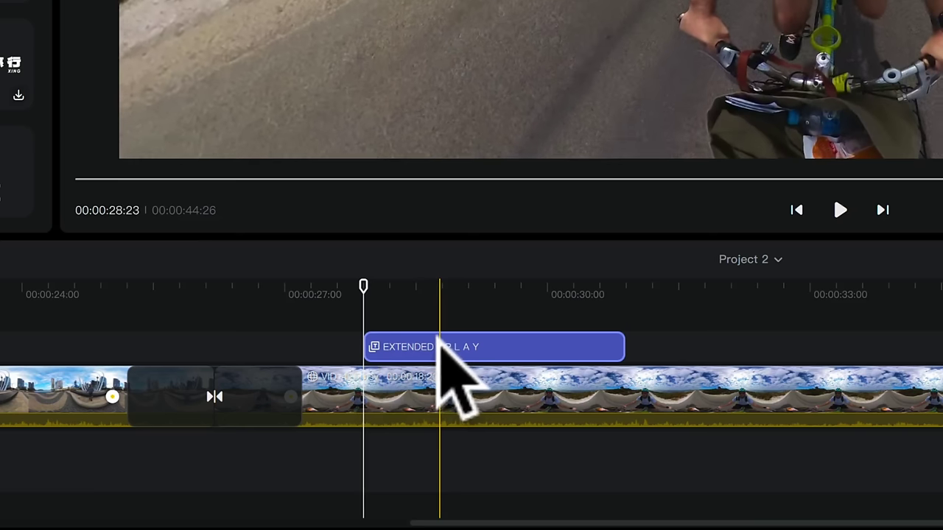
drag(365, 346, 215, 347)
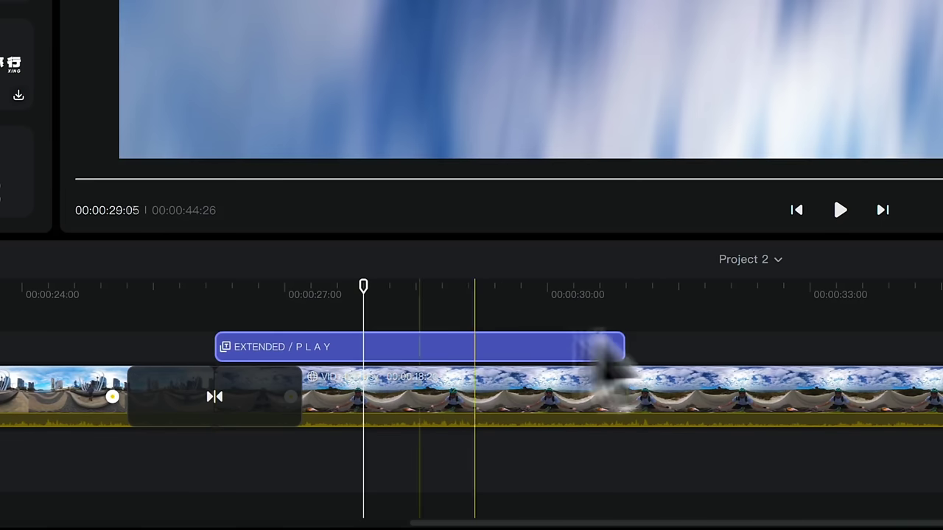
drag(623, 346, 369, 358)
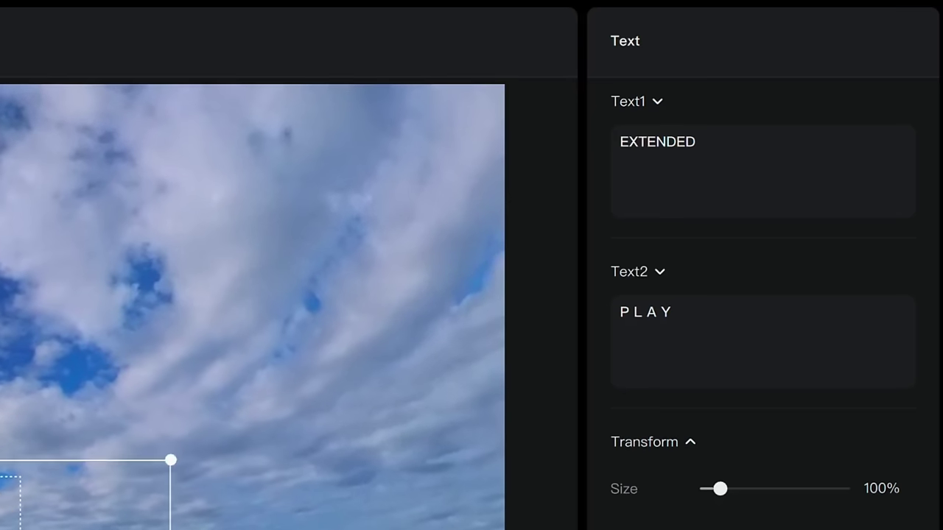
drag(741, 154, 611, 126)
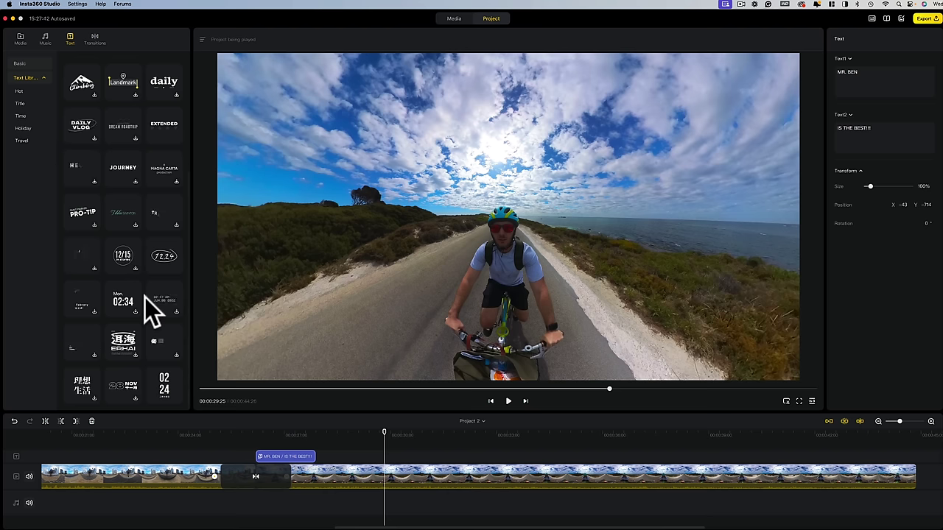
scroll(145, 298, up, 5)
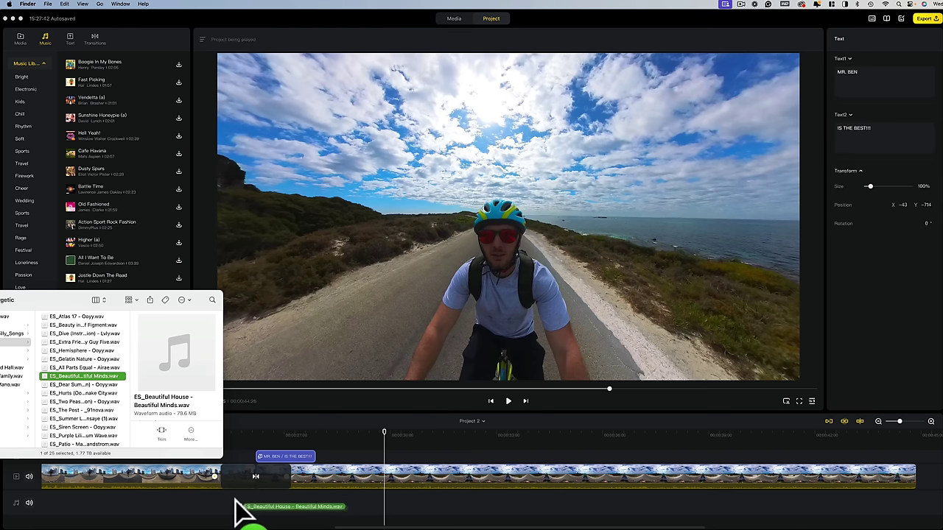
Add the Beautiful House – Beautiful Minds track, move it earlier, set 28% volume, trim to 44:26.
drag(234, 508, 236, 509)
click(350, 496)
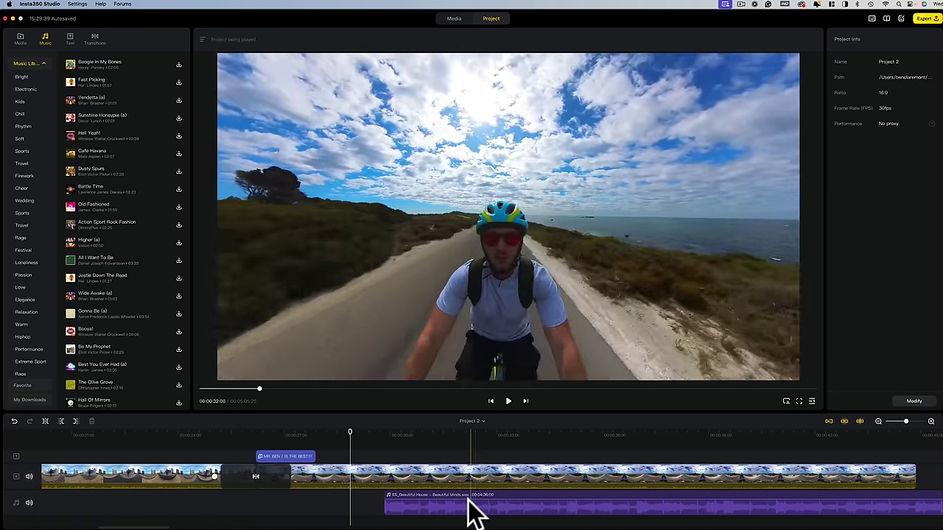
drag(473, 511, 126, 511)
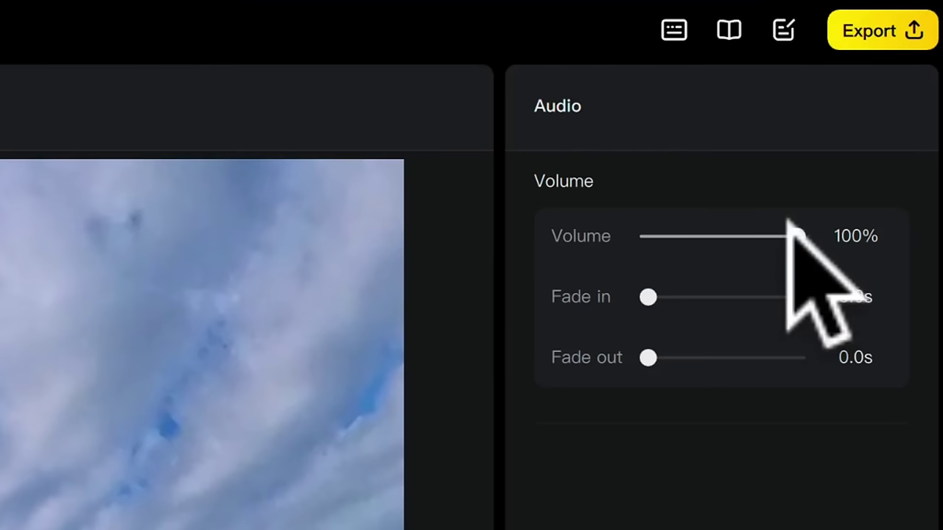
drag(794, 235, 684, 235)
drag(907, 421, 884, 421)
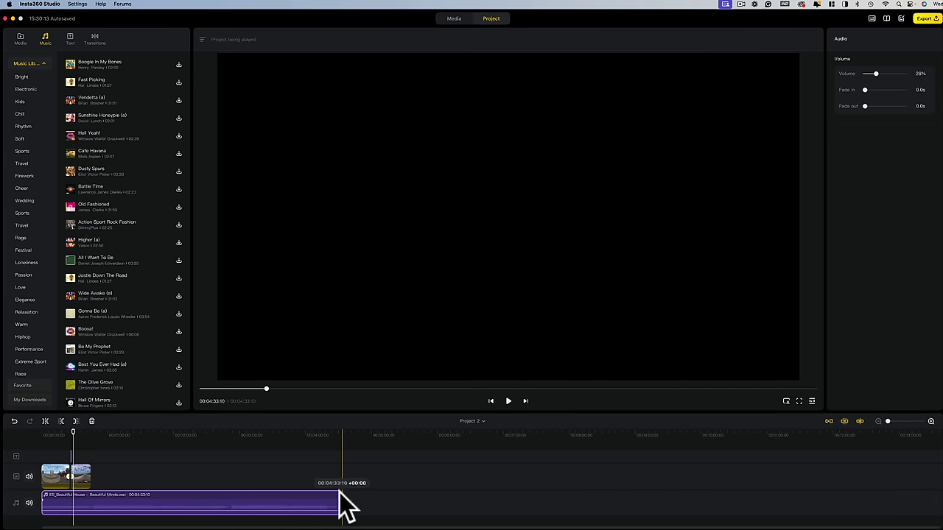
drag(294, 491, 89, 501)
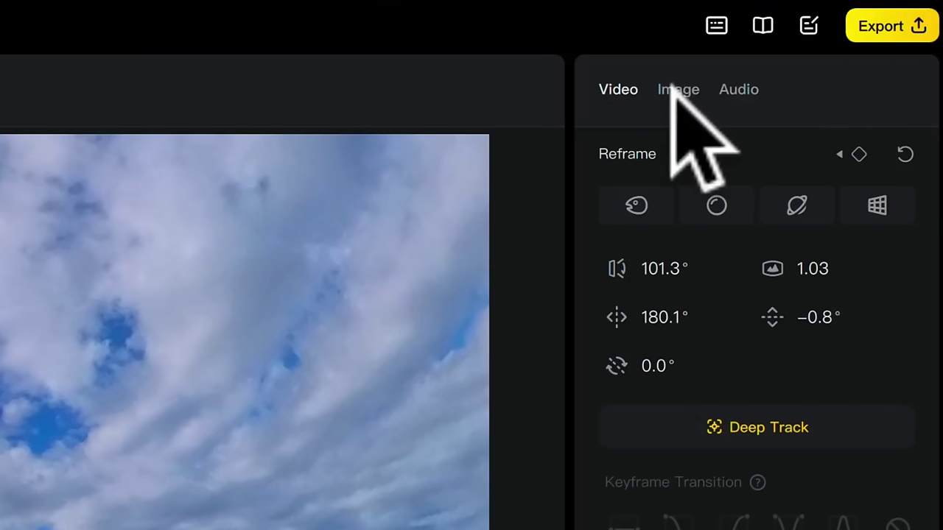
Show the clip's Image settings to reach Image Processing options like Motion ND.
click(676, 90)
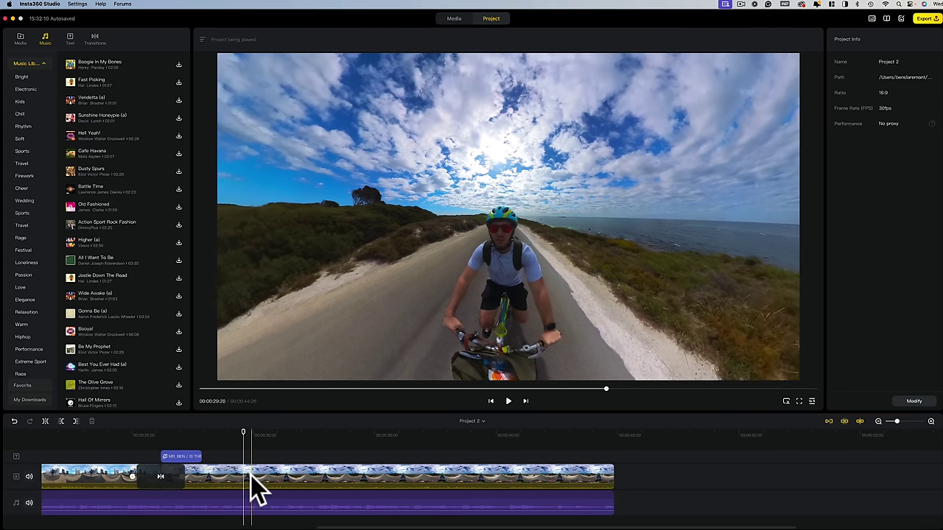
Select the second cycling clip and open its Custom speed options (speed 1.000, 18:20).
click(251, 481)
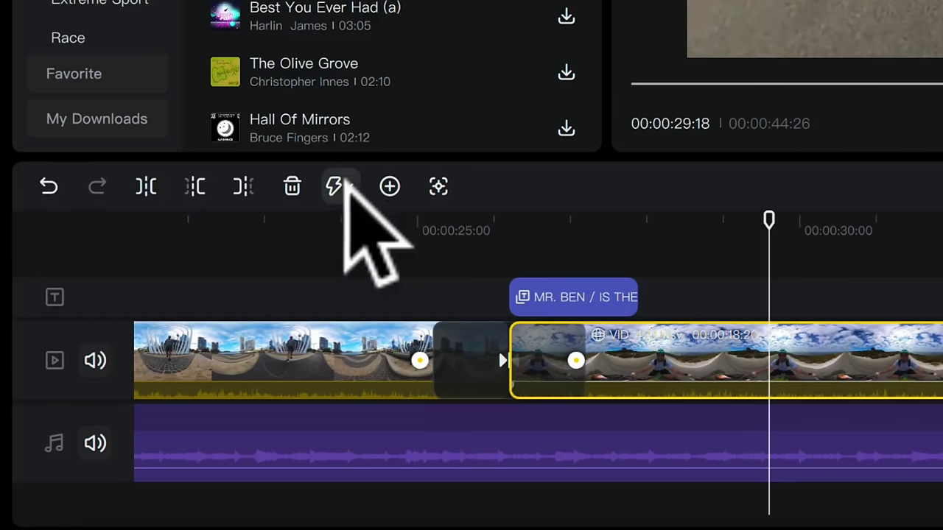
click(343, 178)
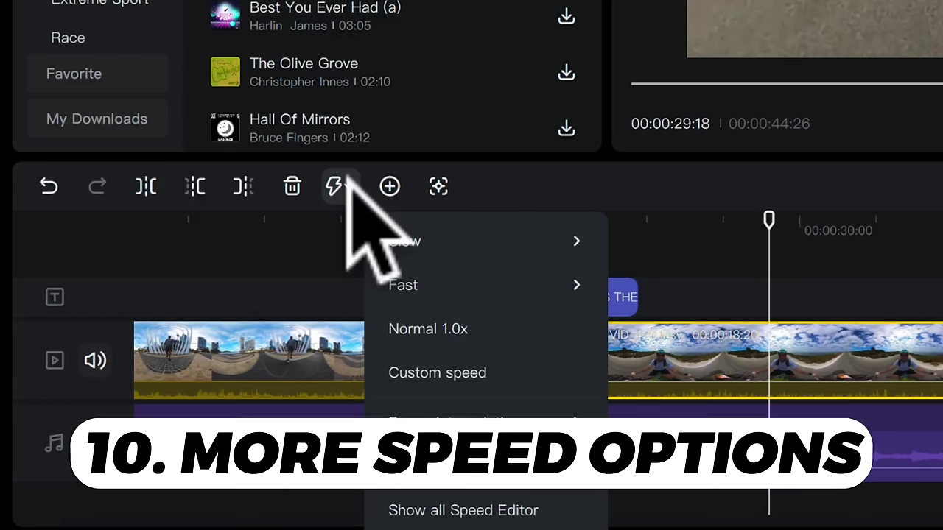
mouse_move(435, 243)
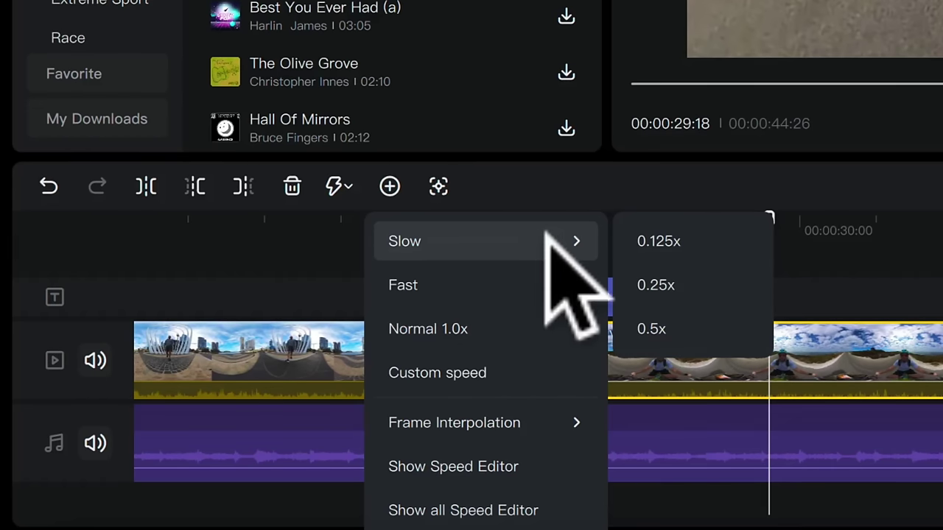
mouse_move(523, 251)
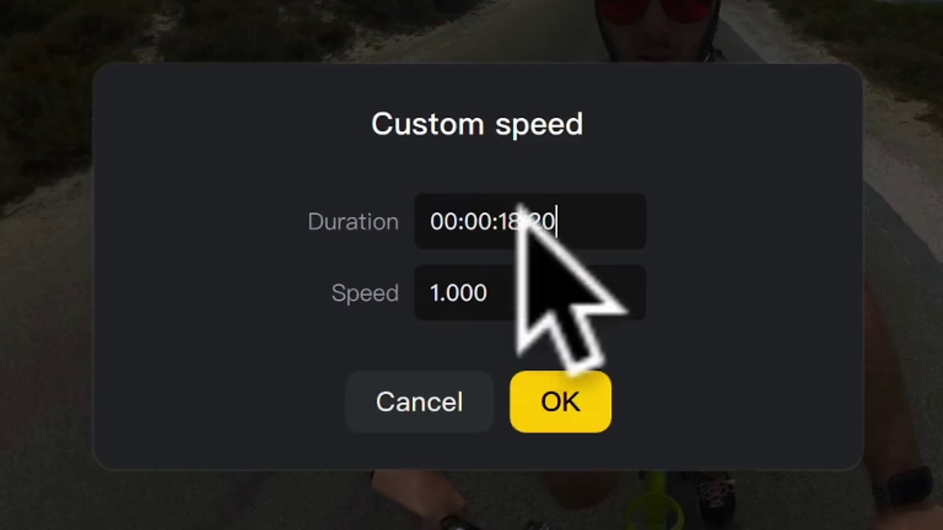
Enter a custom duration of 00:00:05:04 and confirm the resulting 3.636x speed.
key(BackSpace)
key(BackSpace)
text(05:04)
key(Return)
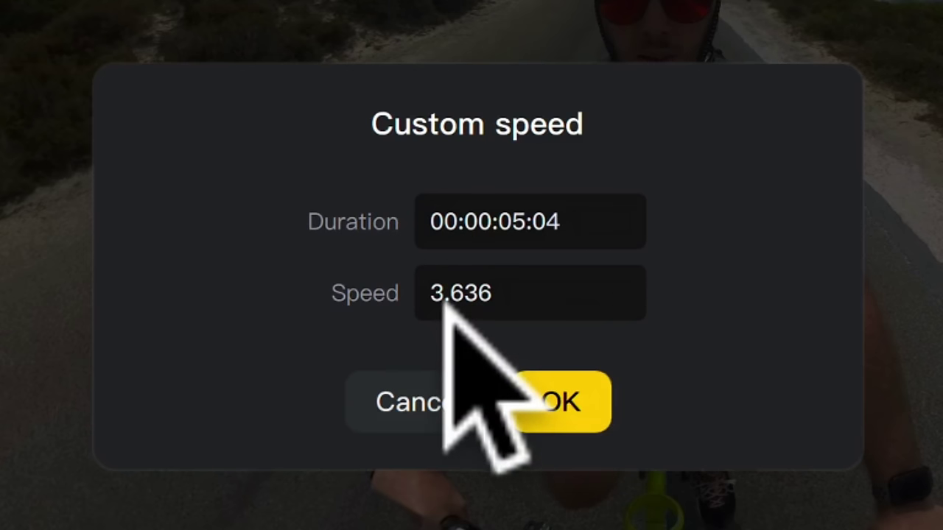
click(573, 391)
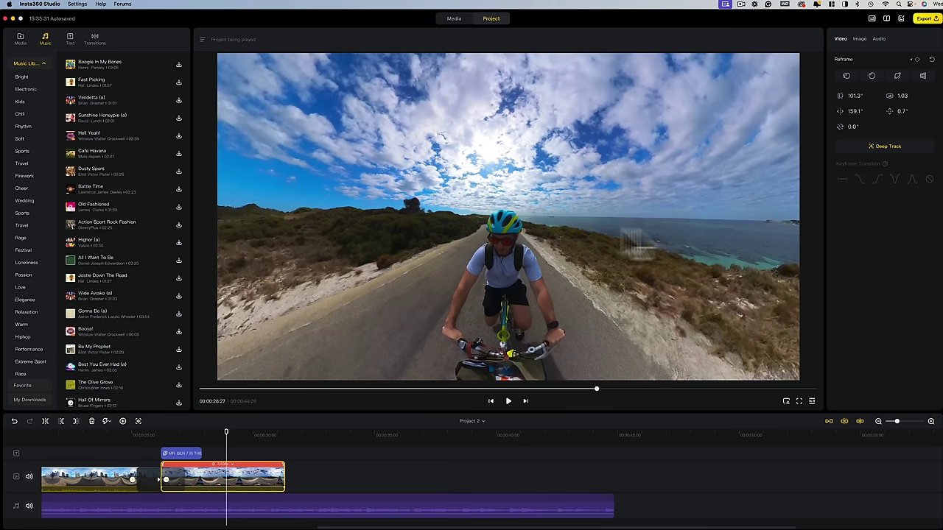
Pan and tilt the 360 view onto the rider, then zoom to a 65.0° FOV, 0.32 distance close-up.
drag(412, 243, 553, 217)
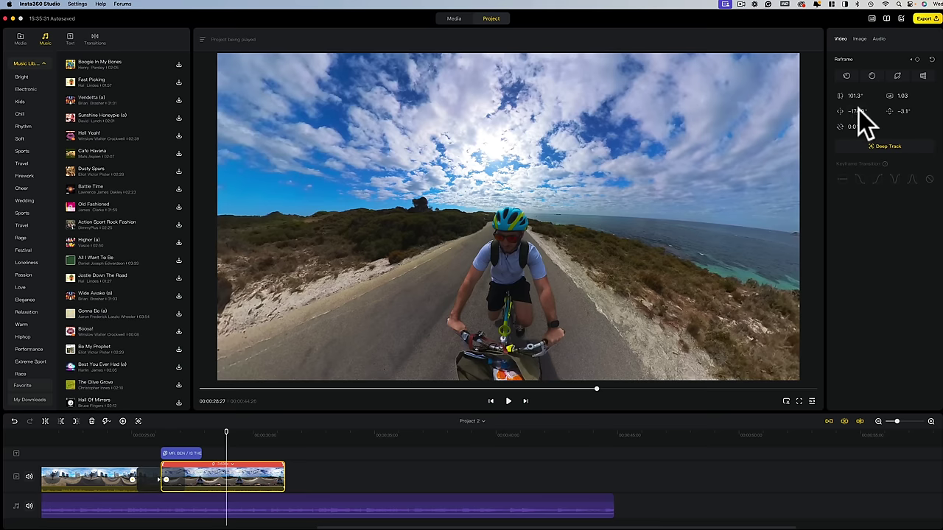
mouse_move(634, 304)
mouse_down()
mouse_move(739, 304)
mouse_move(642, 313)
mouse_up()
mouse_move(861, 112)
mouse_down()
mouse_move(847, 113)
mouse_move(857, 112)
mouse_up()
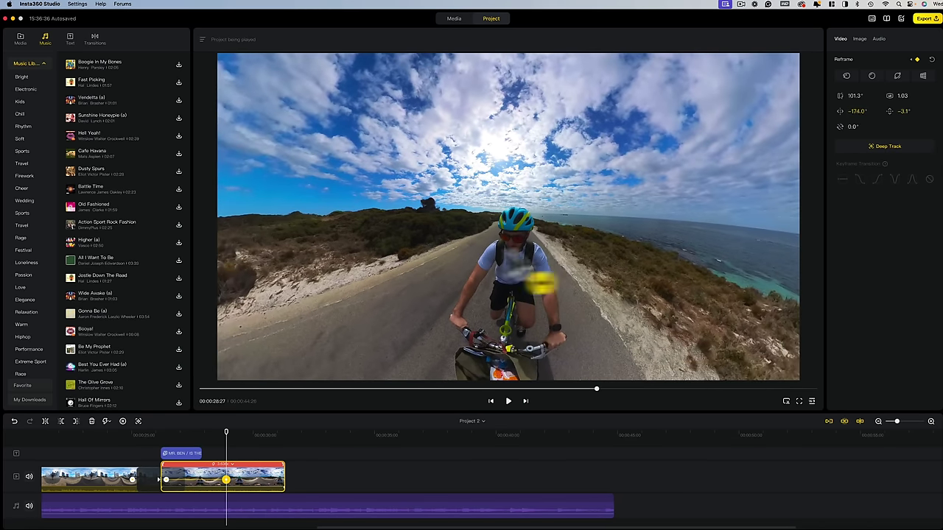
drag(509, 249, 551, 246)
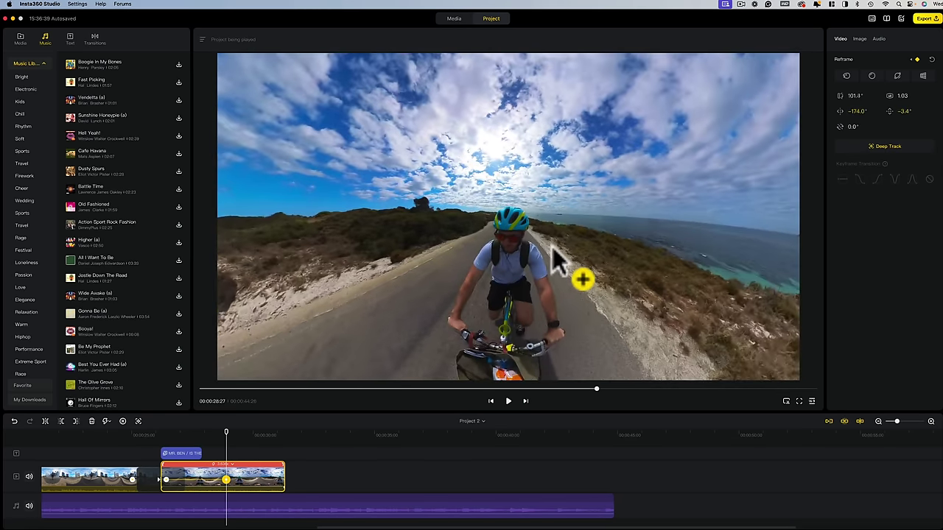
scroll(552, 246, down, 5)
scroll(550, 242, up, 10)
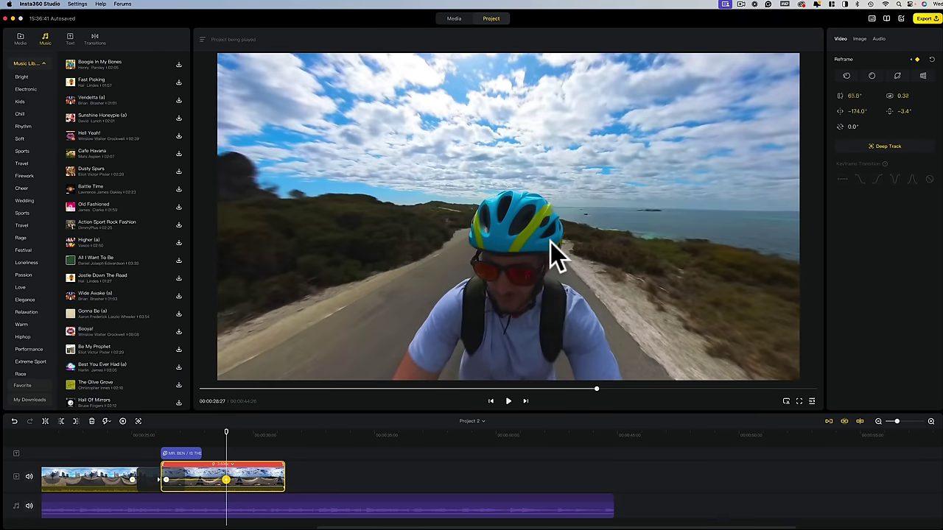